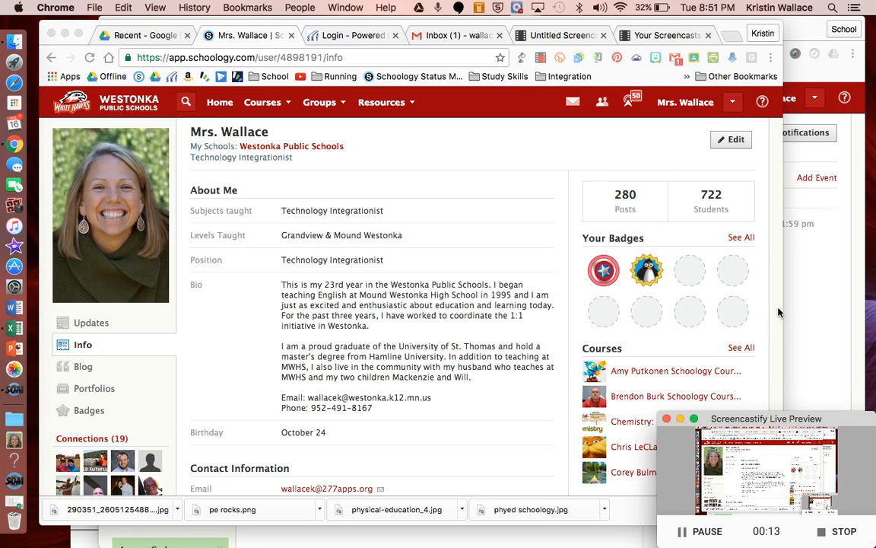
# Step: Switch to the PHY ED 8 course window and look over the material types that can be added and Discussion 1
pyautogui.click(813, 321)
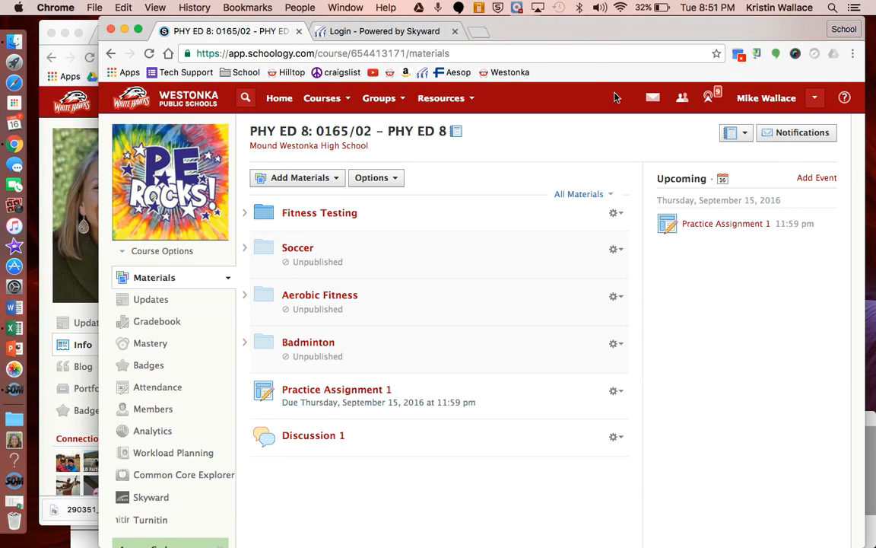
pyautogui.moveTo(589, 31); pyautogui.dragTo(540, 31)
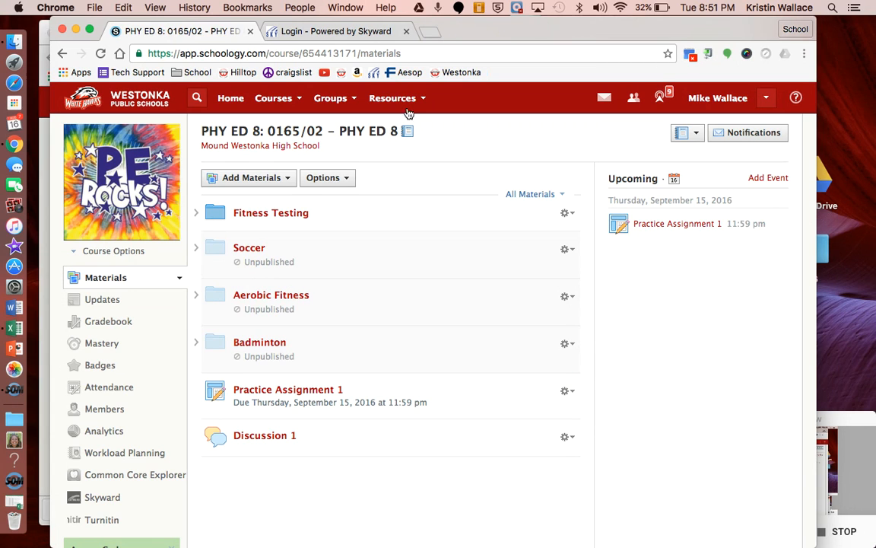
pyautogui.click(274, 184)
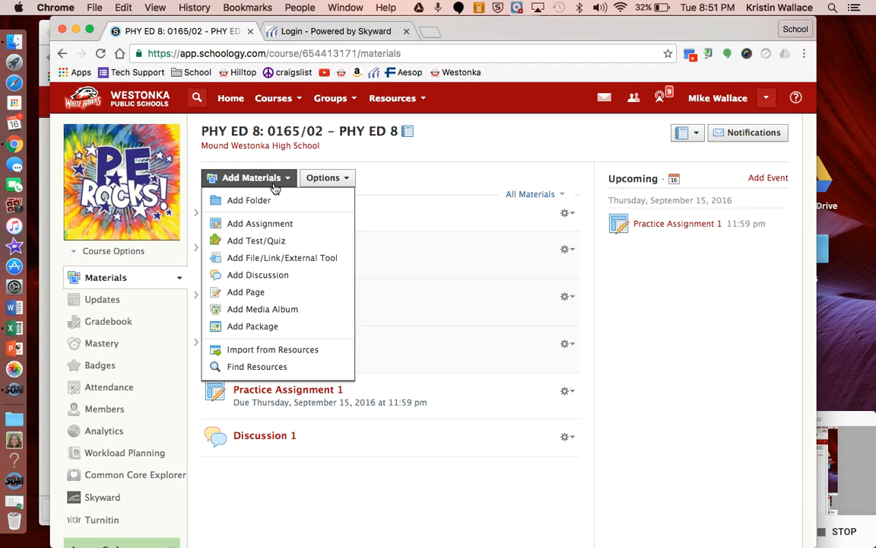
pyautogui.click(418, 446)
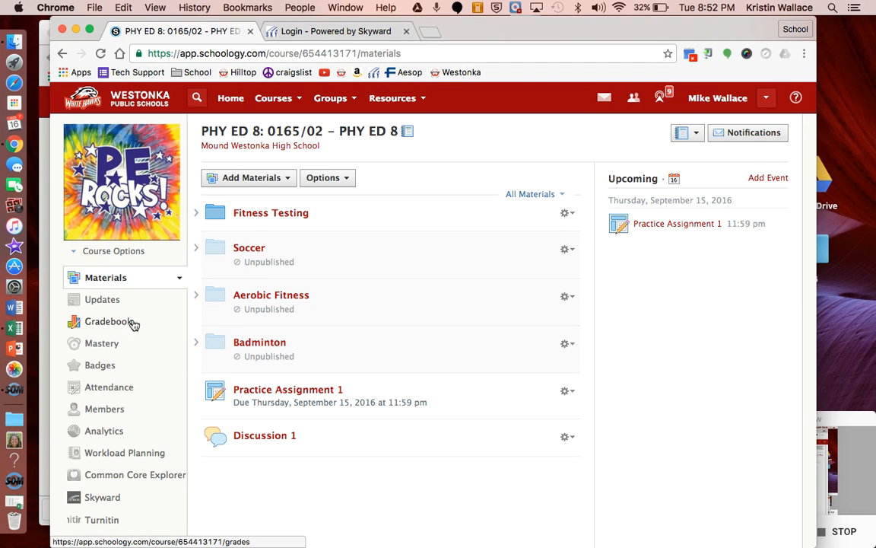
pyautogui.click(264, 437)
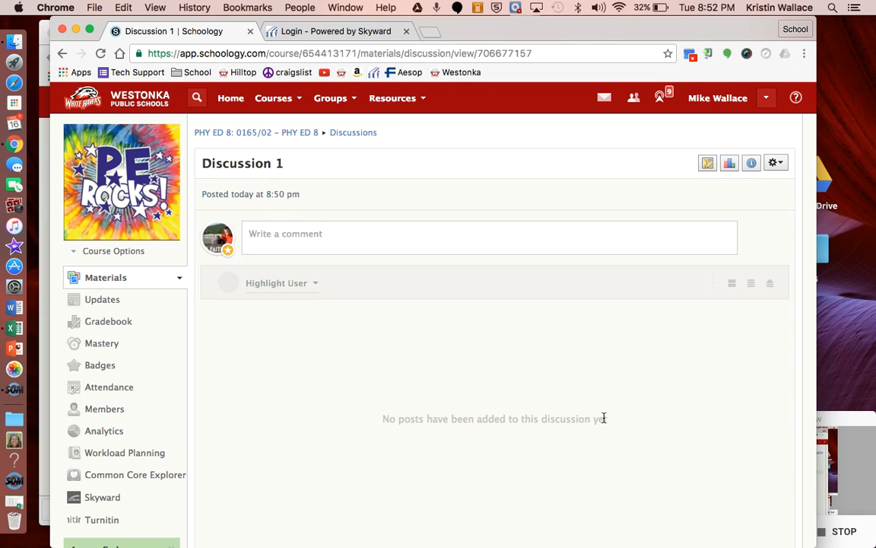
# Step: Open the PHY ED 8 course gradebook and filter it to the Quarter 1 grading period
pyautogui.click(107, 324)
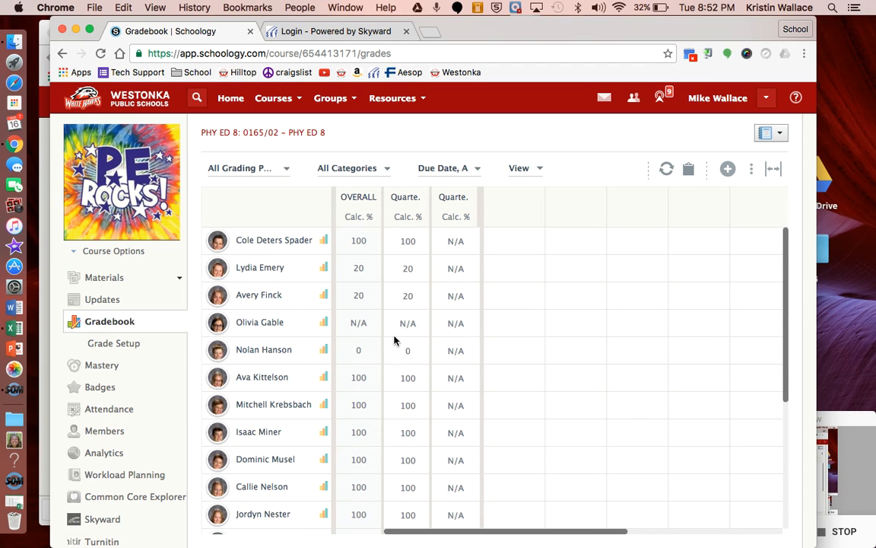
pyautogui.click(288, 171)
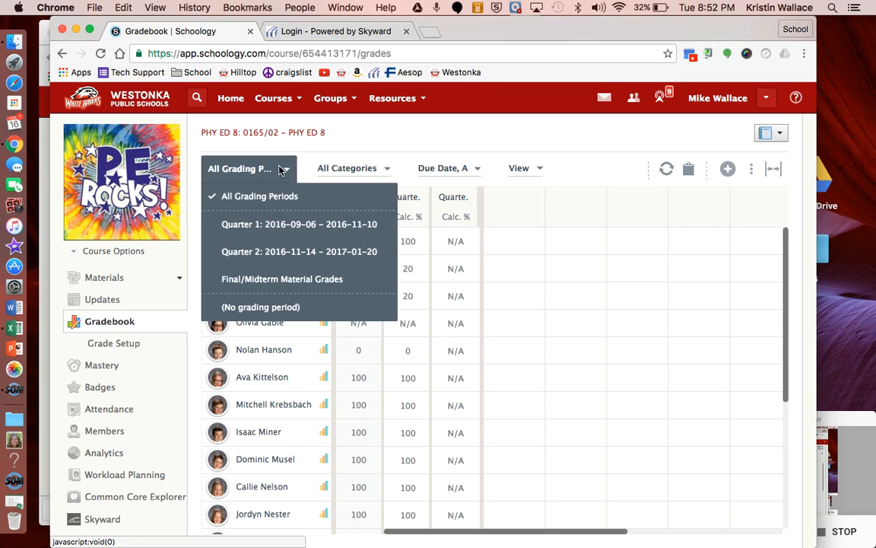
pyautogui.click(267, 224)
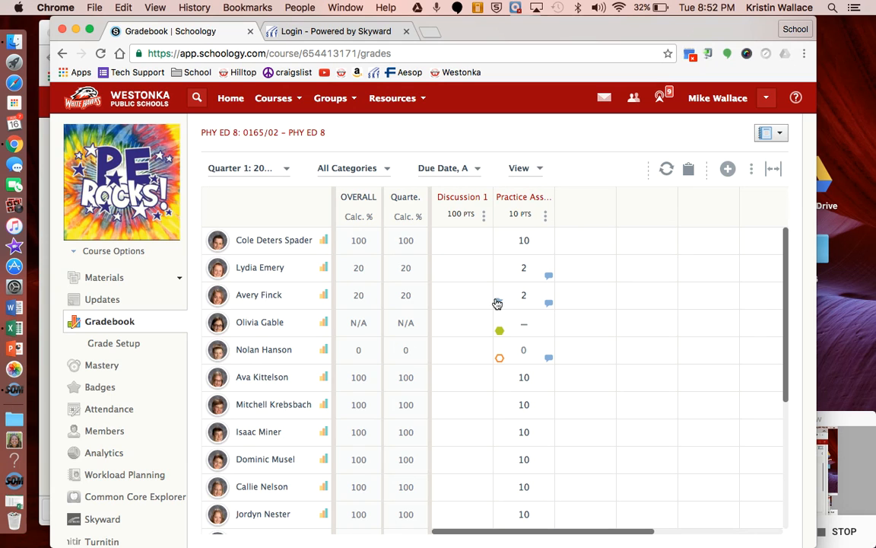
# Step: Set all students' grades for Discussion 1 to 100
pyautogui.click(462, 238)
pyautogui.click(486, 216)
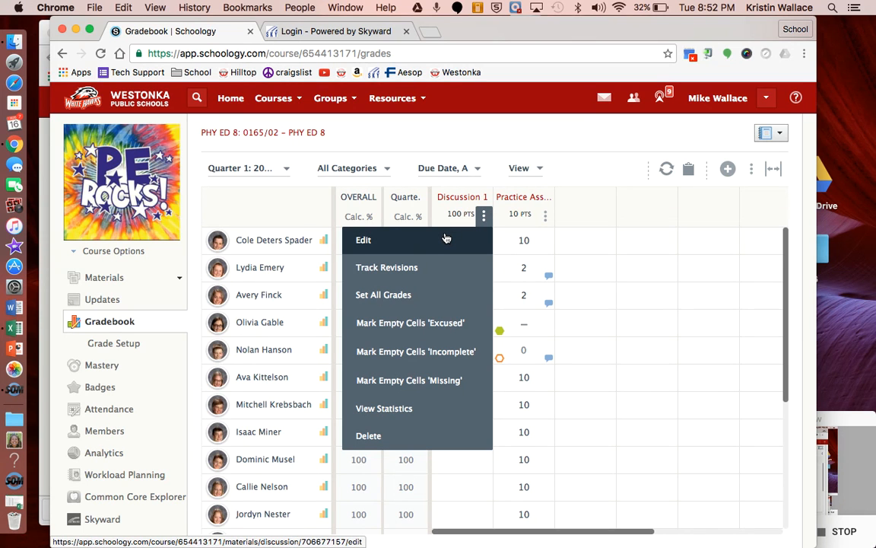
pyautogui.click(406, 296)
pyautogui.write('100')
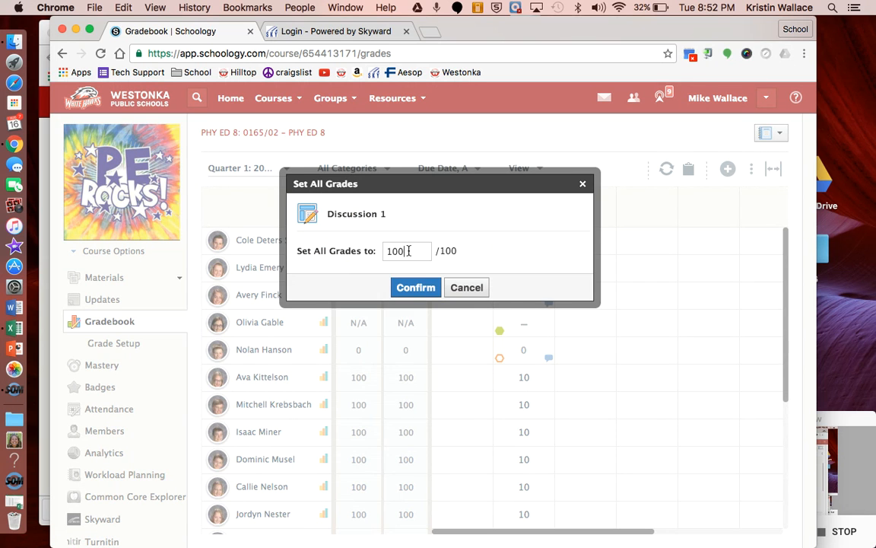
pyautogui.click(410, 289)
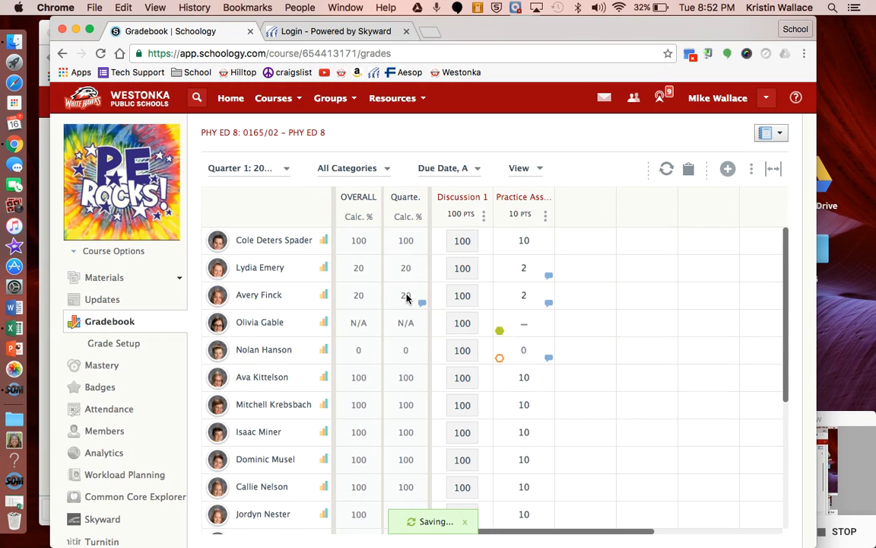
# Step: Set the second student's Discussion 1 grade to 90
pyautogui.click(468, 267)
pyautogui.write('90')
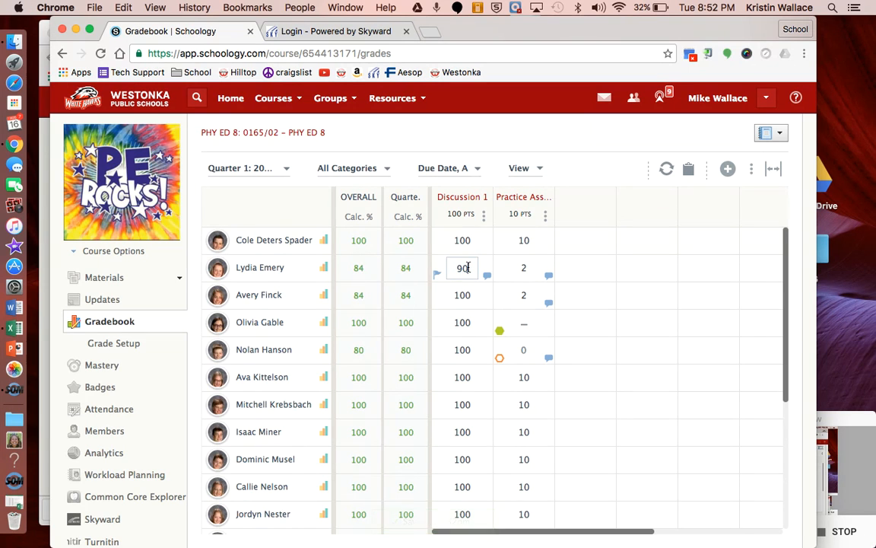
pyautogui.click(466, 295)
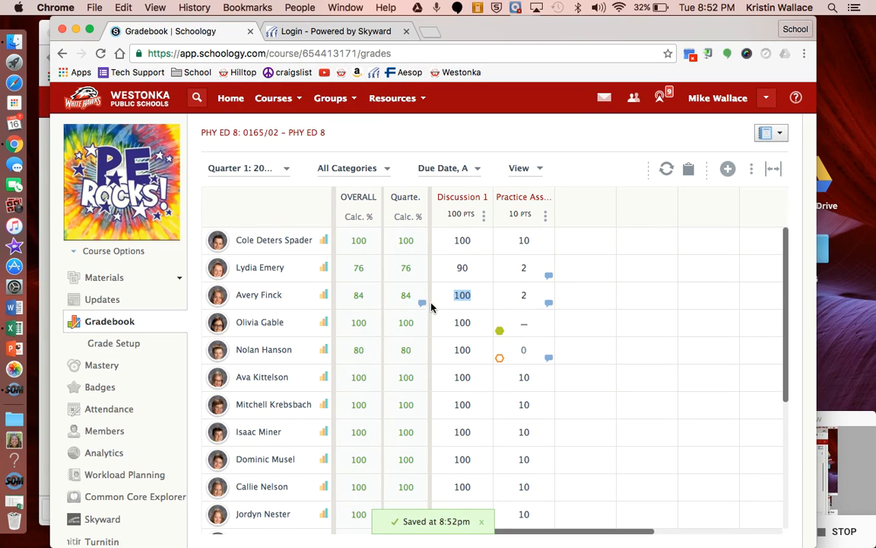
# Step: Mark Discussion 1 as Excused for the third student in the list and as Missing for the sixth student
pyautogui.click(437, 302)
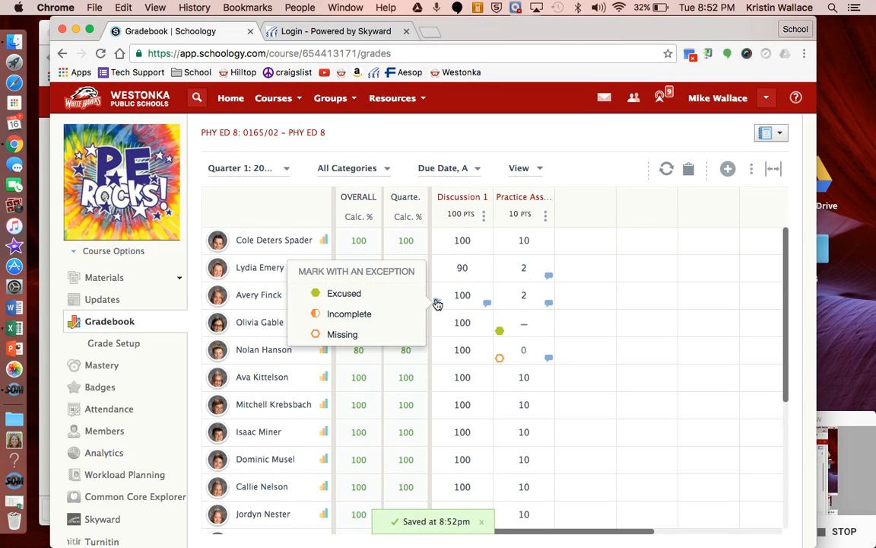
pyautogui.click(344, 293)
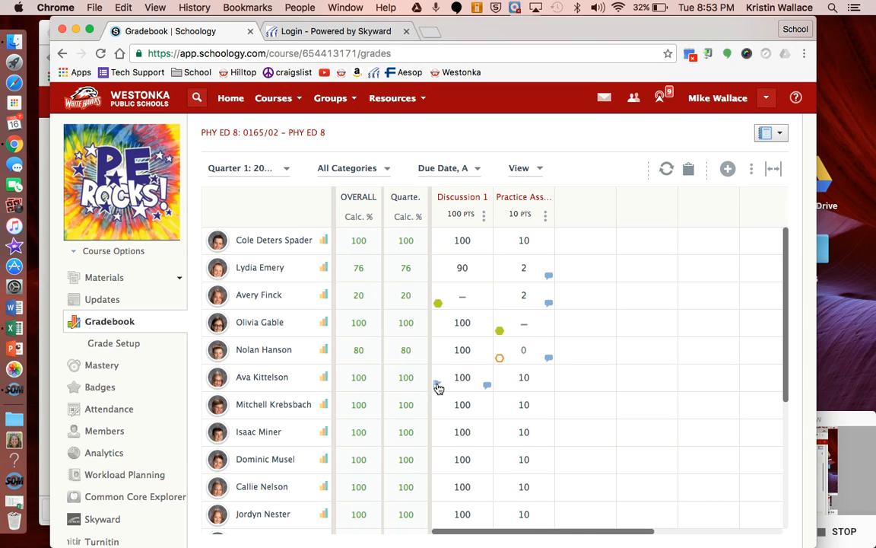
pyautogui.click(437, 385)
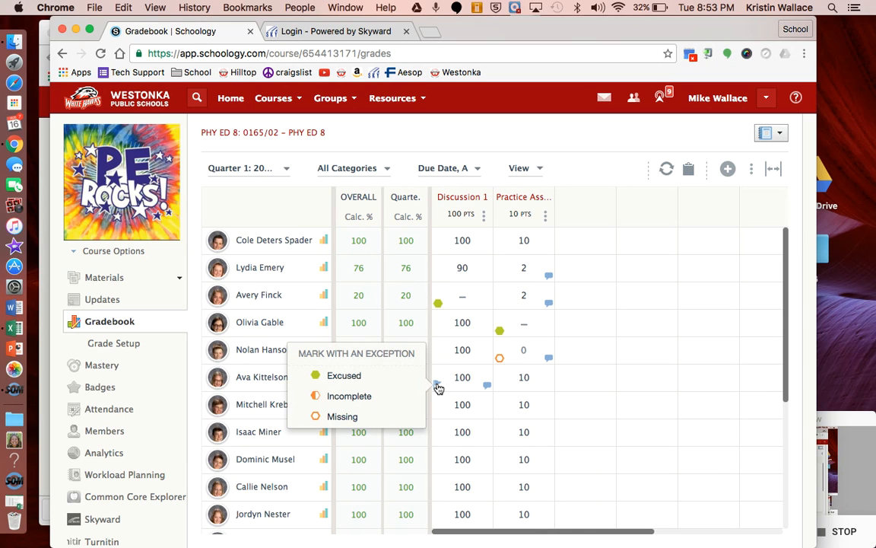
pyautogui.click(358, 418)
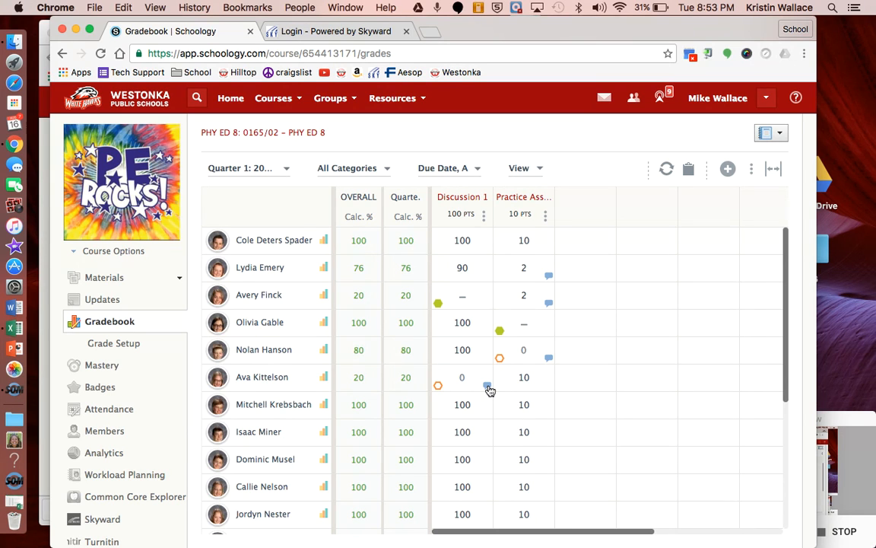
# Step: Add the comment "Please make-up!" to the sixth student's Discussion 1 grade and display it to the student
pyautogui.click(489, 387)
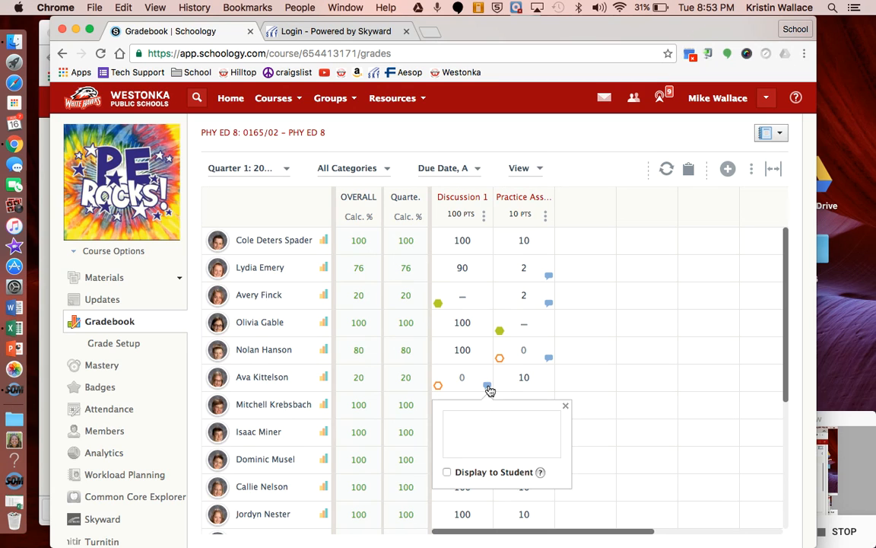
pyautogui.click(468, 420)
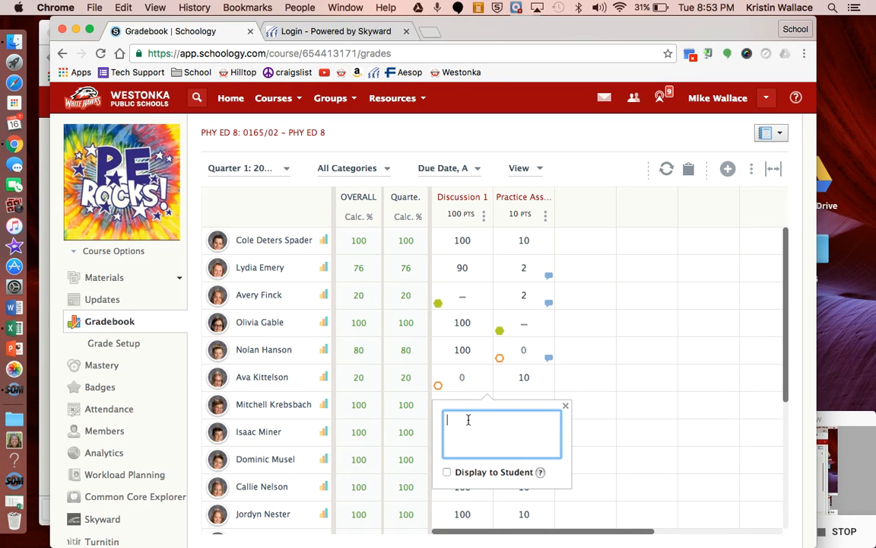
pyautogui.write('Please make-up!')
pyautogui.click(448, 471)
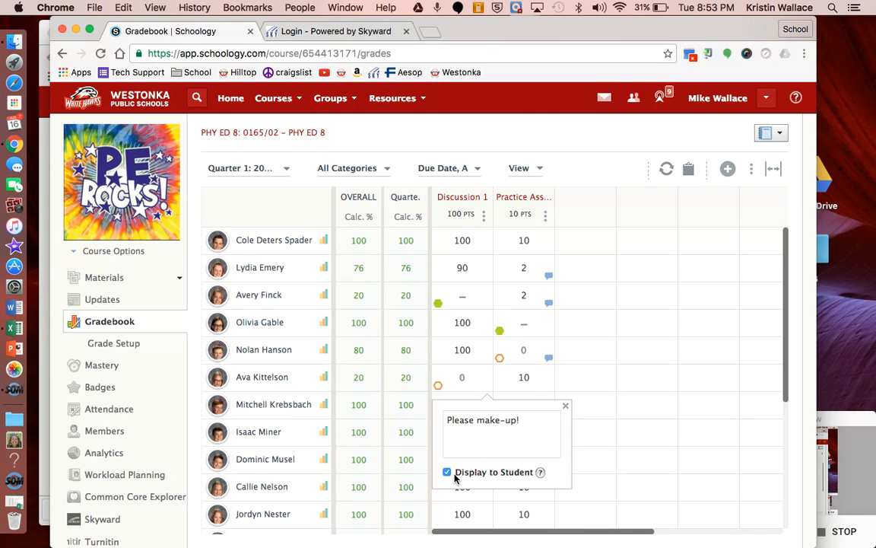
pyautogui.click(601, 445)
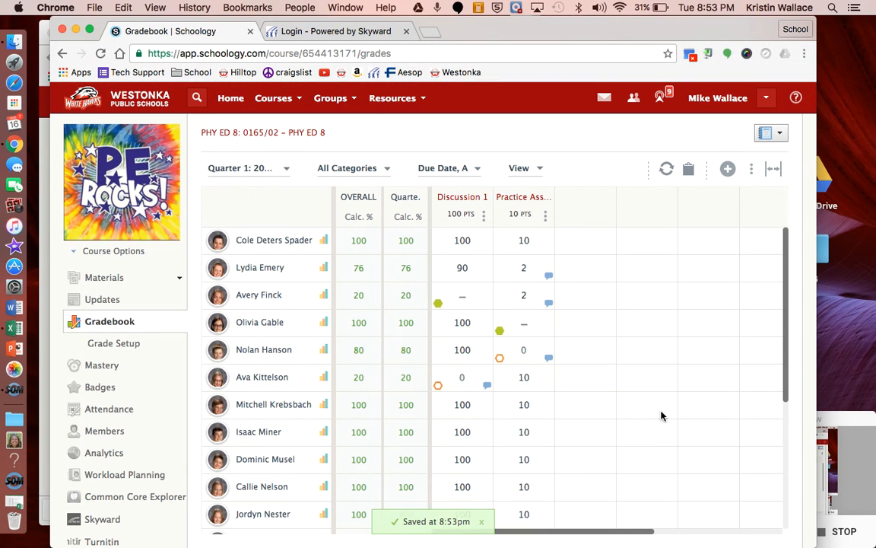
# Step: Open Discussion 1 for editing, review its grading settings and category choices, and save with the Summative Assessment category
pyautogui.click(484, 216)
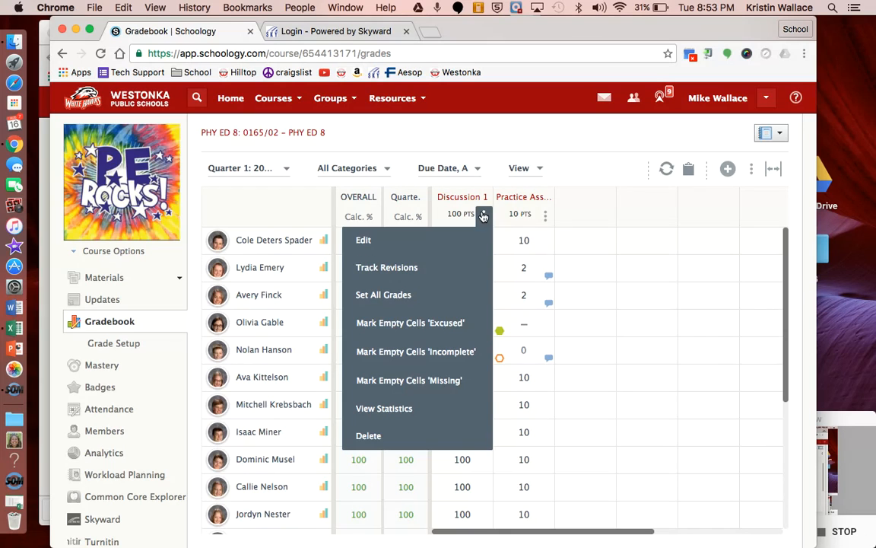
pyautogui.click(437, 242)
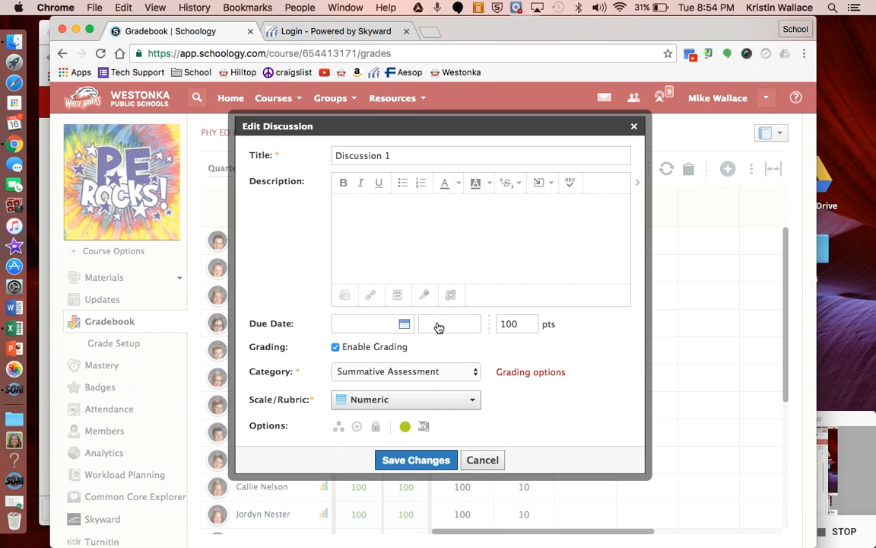
pyautogui.click(409, 371)
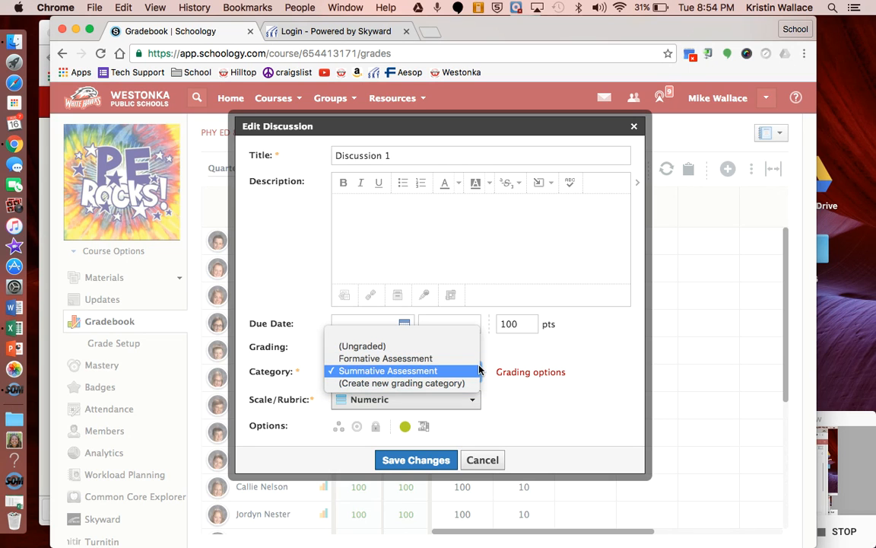
pyautogui.click(560, 349)
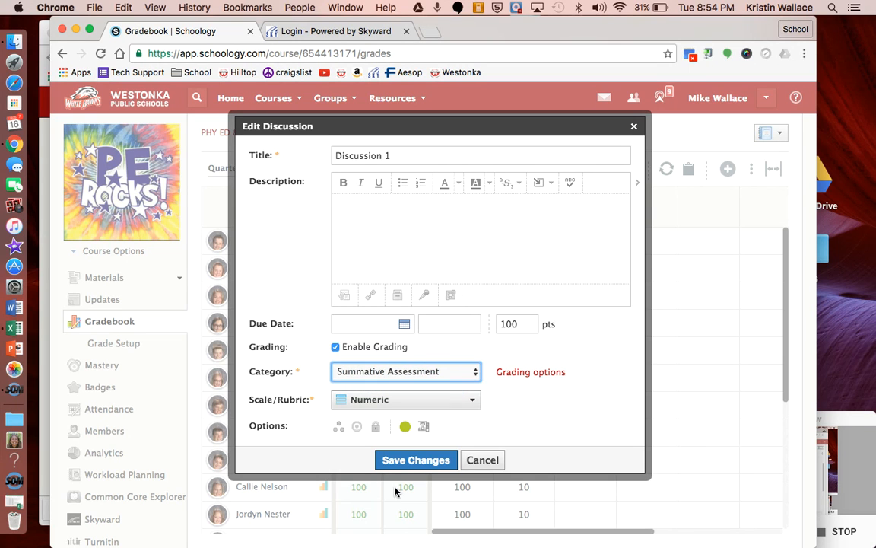
pyautogui.click(434, 461)
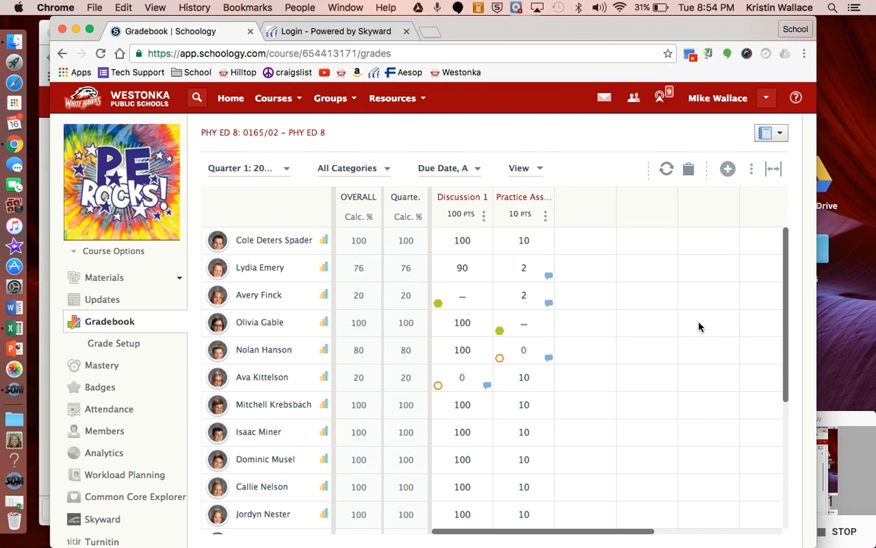
# Step: Create a grade column named In-Class Activity worth 10 points in the Formative Assessment category
pyautogui.click(728, 171)
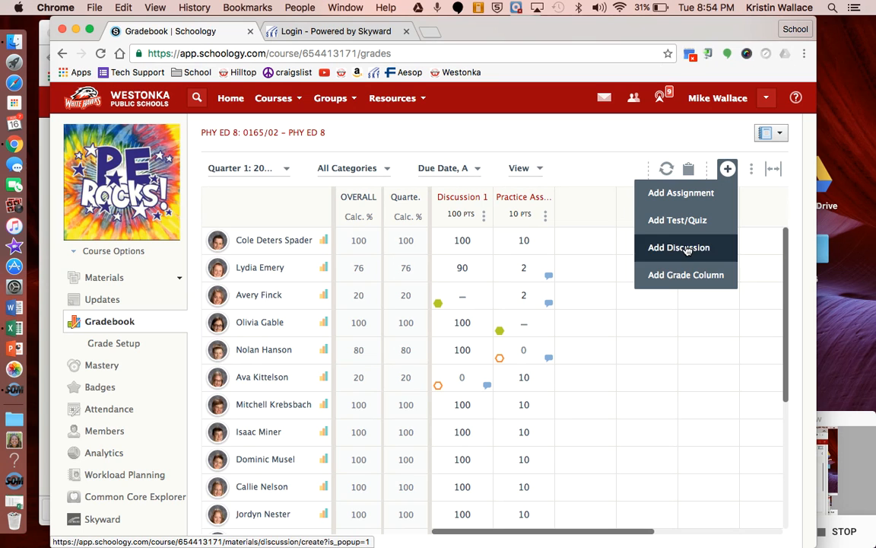
pyautogui.click(680, 276)
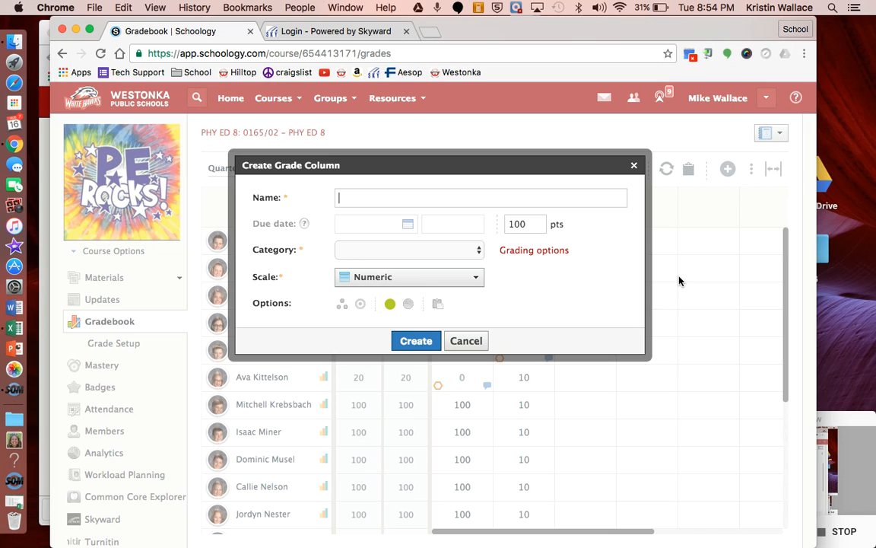
pyautogui.write('In-Ca')
pyautogui.press('BackSpace')
pyautogui.write('s Activity')
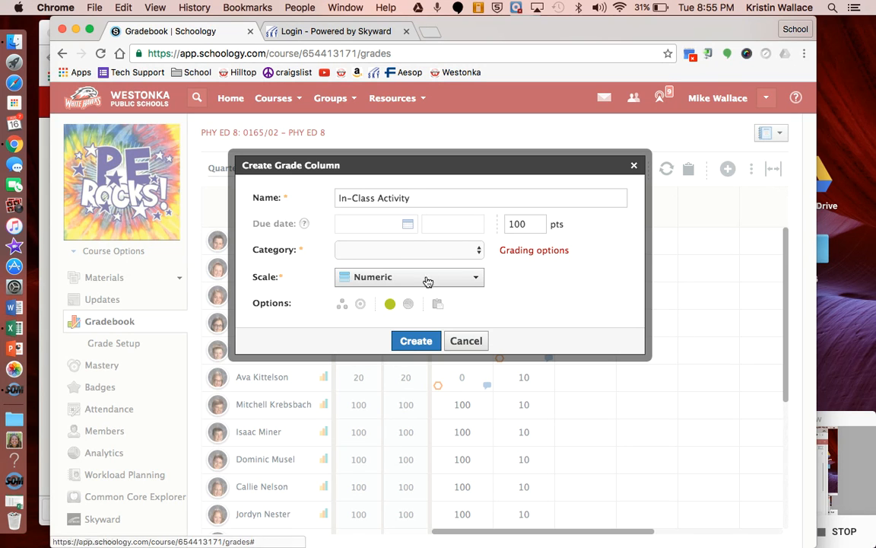
pyautogui.click(525, 223)
pyautogui.press('BackSpace')
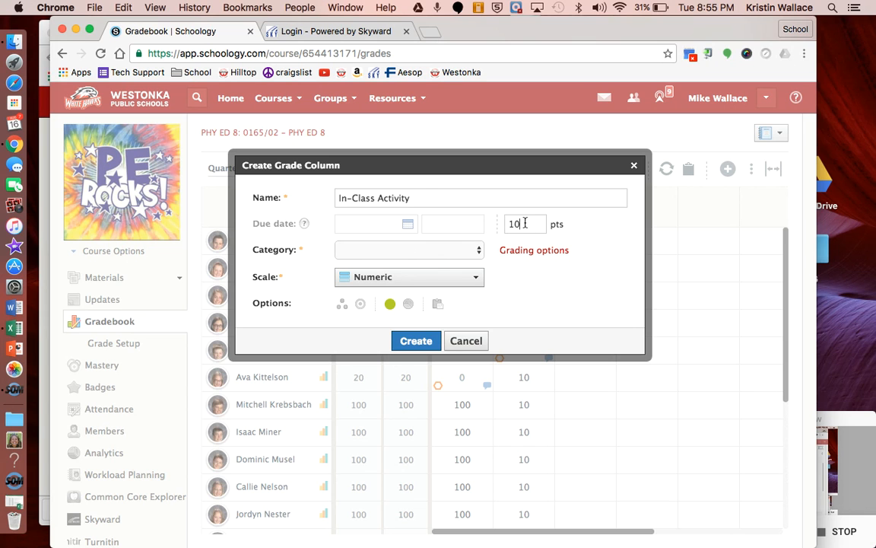
pyautogui.click(449, 254)
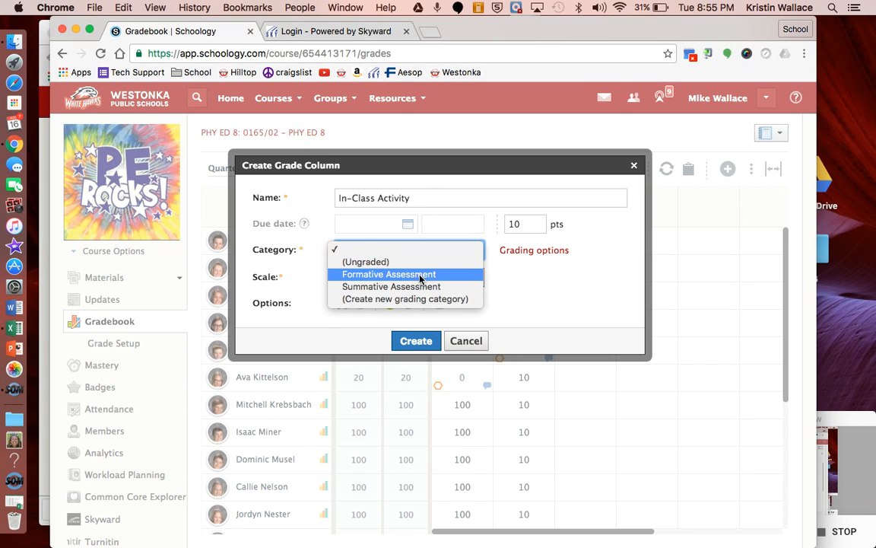
pyautogui.click(444, 275)
pyautogui.click(411, 342)
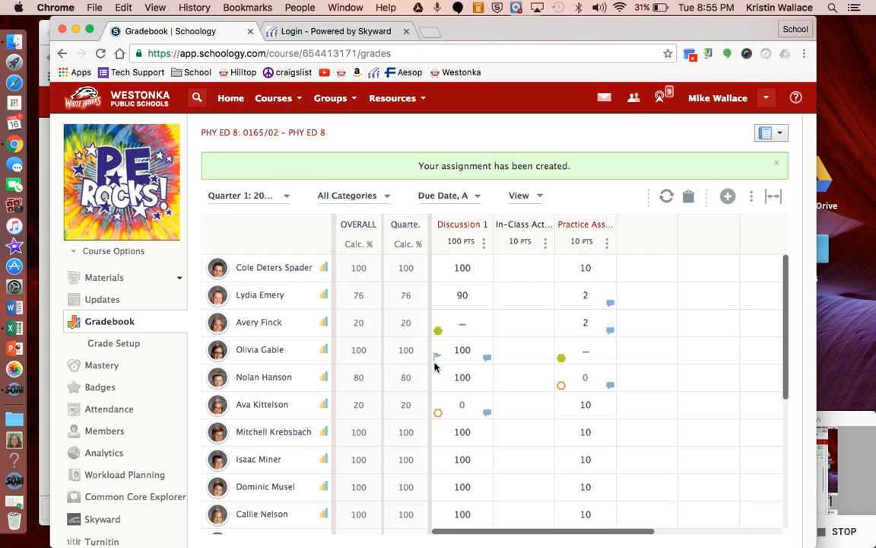
# Step: Set all students' grades for In-Class Activity to 5
pyautogui.click(545, 242)
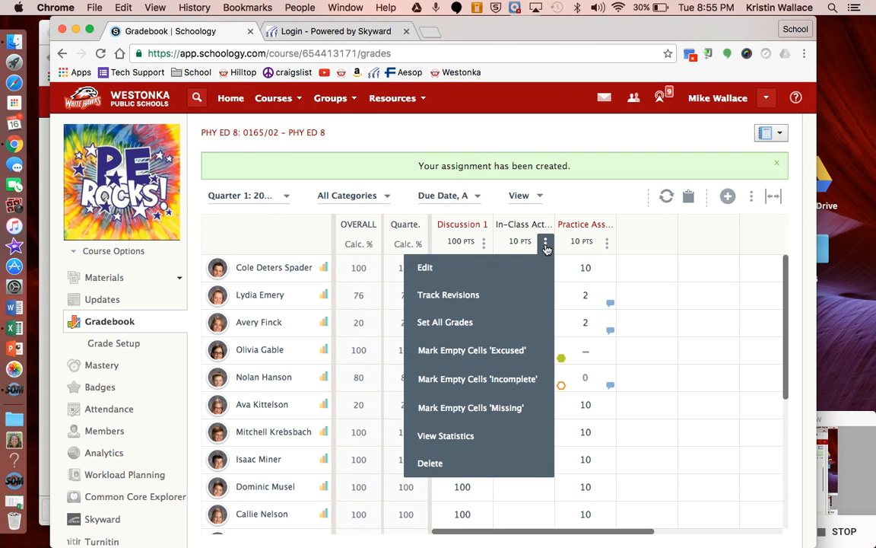
pyautogui.click(455, 321)
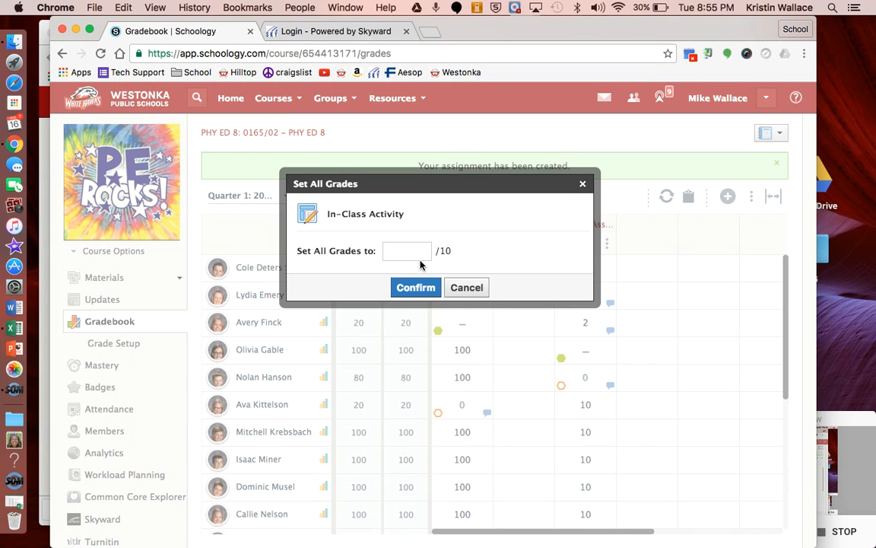
pyautogui.write('5')
pyautogui.click(417, 292)
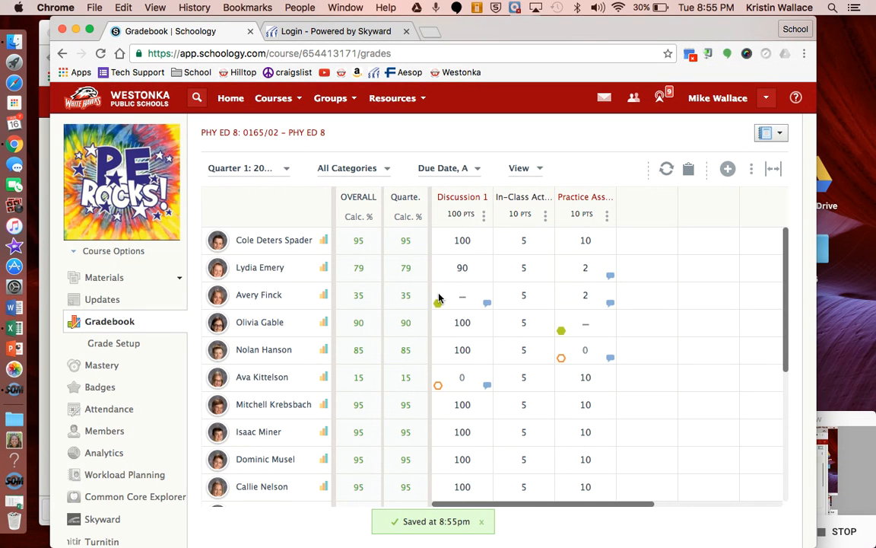
# Step: Open the course's Skyward grade sync page to review the assignments' sync status
pyautogui.scroll(-3, 390, 356)
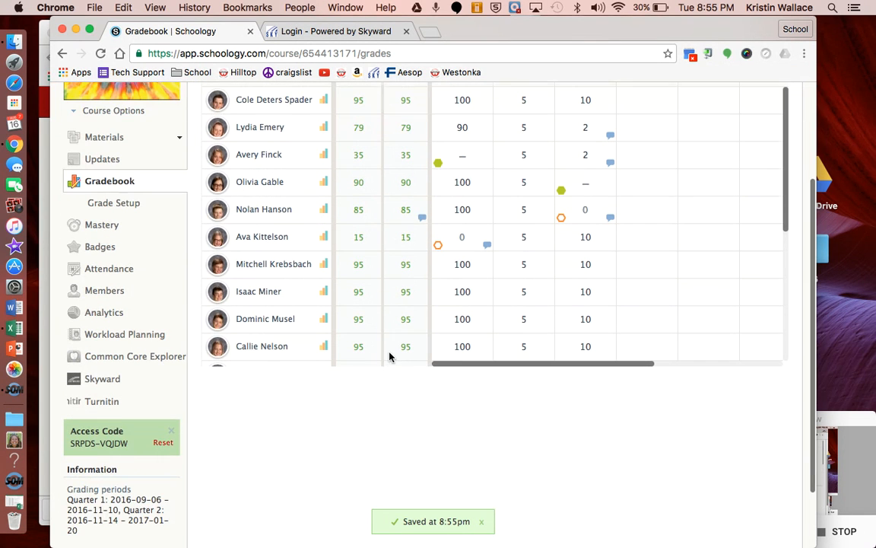
pyautogui.click(91, 381)
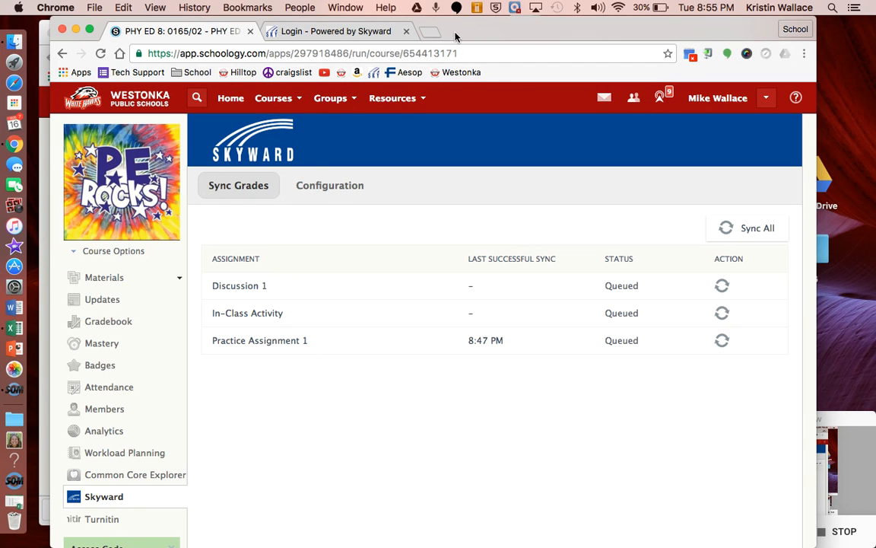
# Step: Switch to the Skyward Educator Access Plus gradebook and open Practice Assignment 1's assignment options to review its details and score history
pyautogui.moveTo(456, 35); pyautogui.dragTo(728, 33)
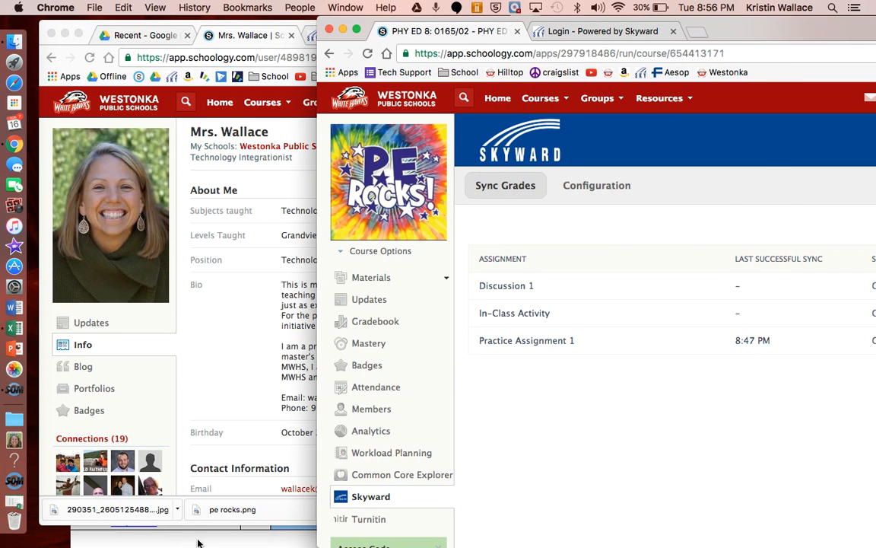
pyautogui.click(197, 540)
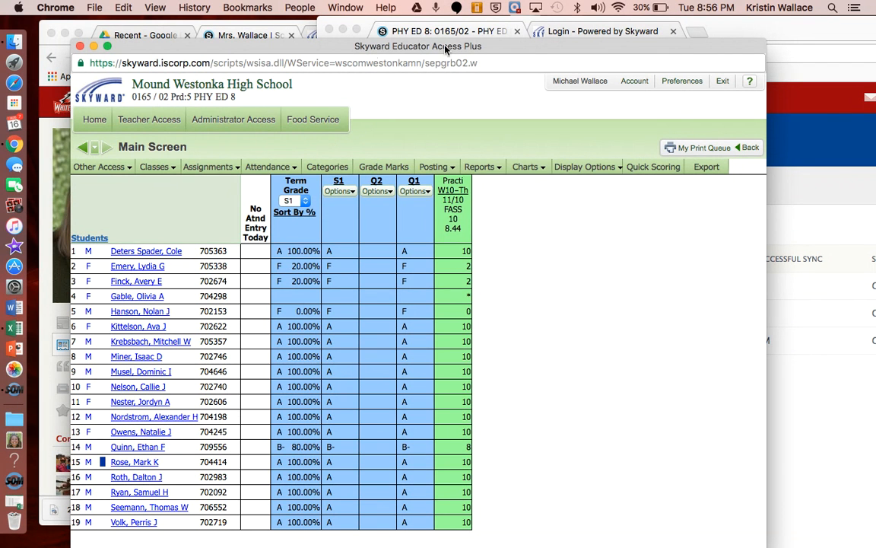
pyautogui.moveTo(496, 48); pyautogui.dragTo(510, 25)
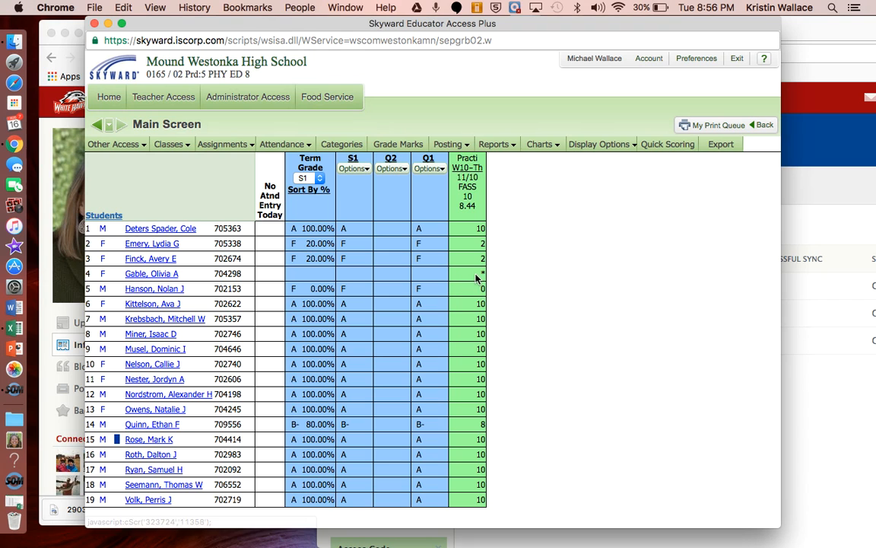
pyautogui.click(467, 177)
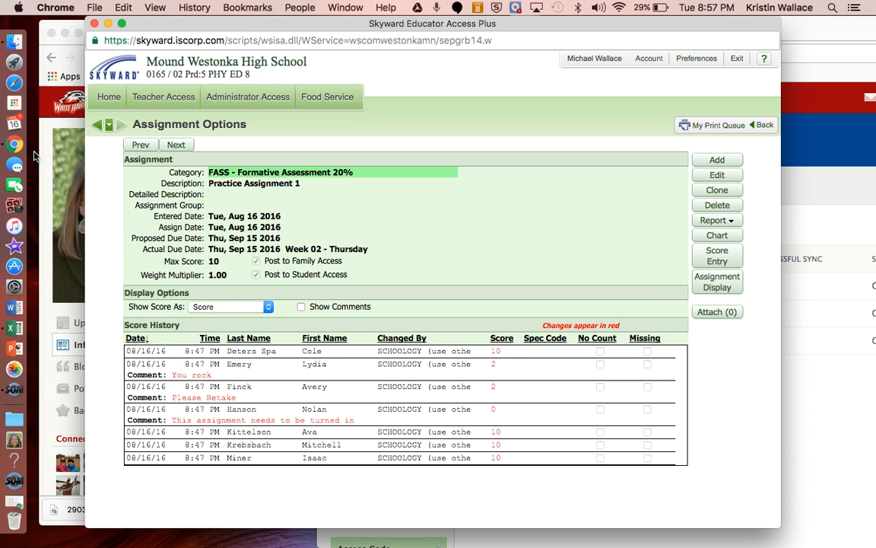
pyautogui.moveTo(185, 109)
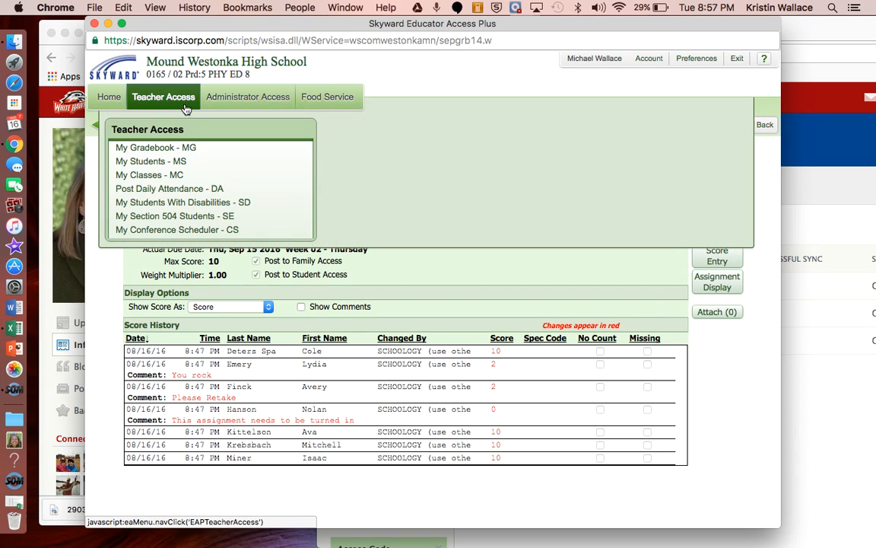
# Step: Switch back to Schoology, bring its window fully into view, and reload the Skyward sync page to check for updated sync status
pyautogui.click(835, 489)
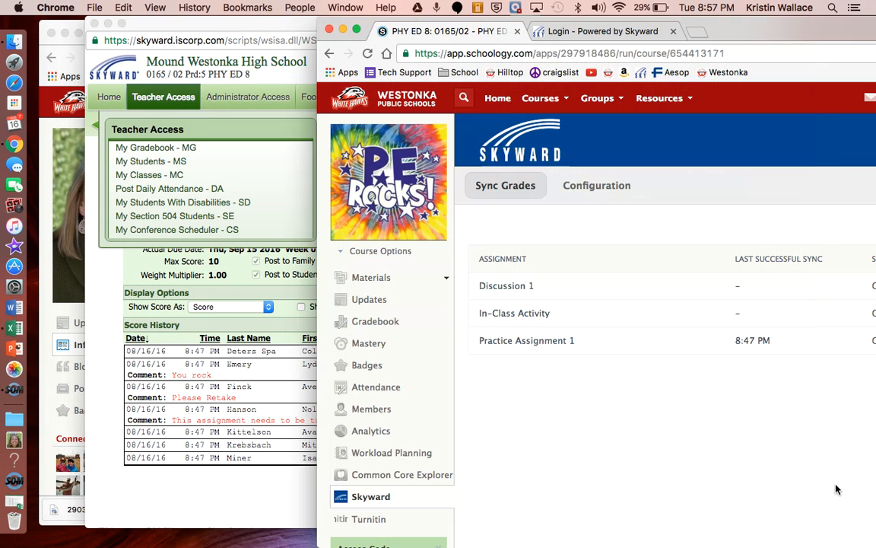
pyautogui.moveTo(754, 28); pyautogui.dragTo(437, 28)
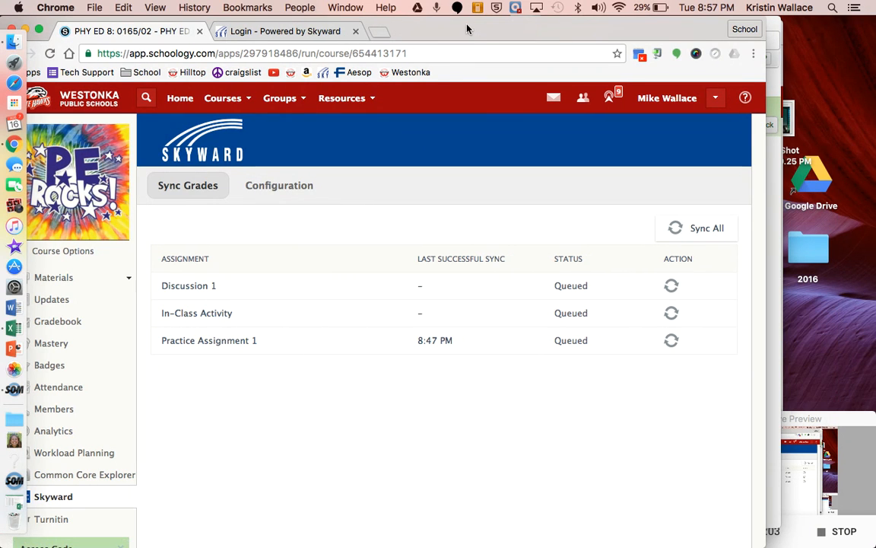
pyautogui.moveTo(467, 28); pyautogui.dragTo(499, 28)
pyautogui.click(78, 54)
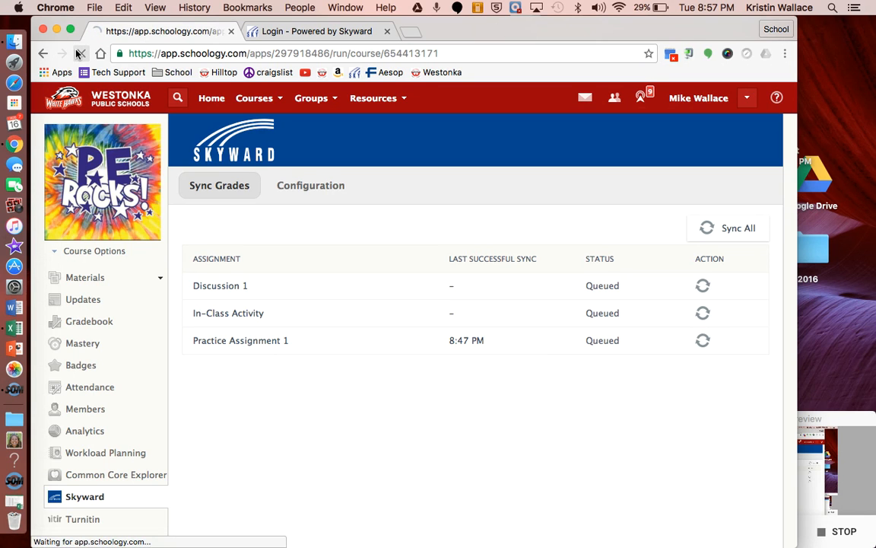